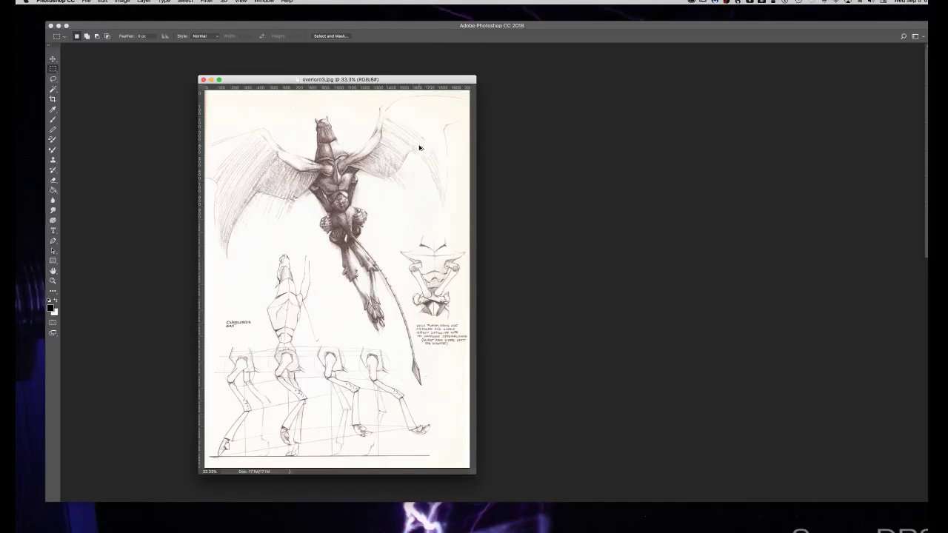
Check the sketch's dimensions and resolution in Image Size without changing them, and shift its document window slightly.
{"action": "key", "text": "super+alt+i"}
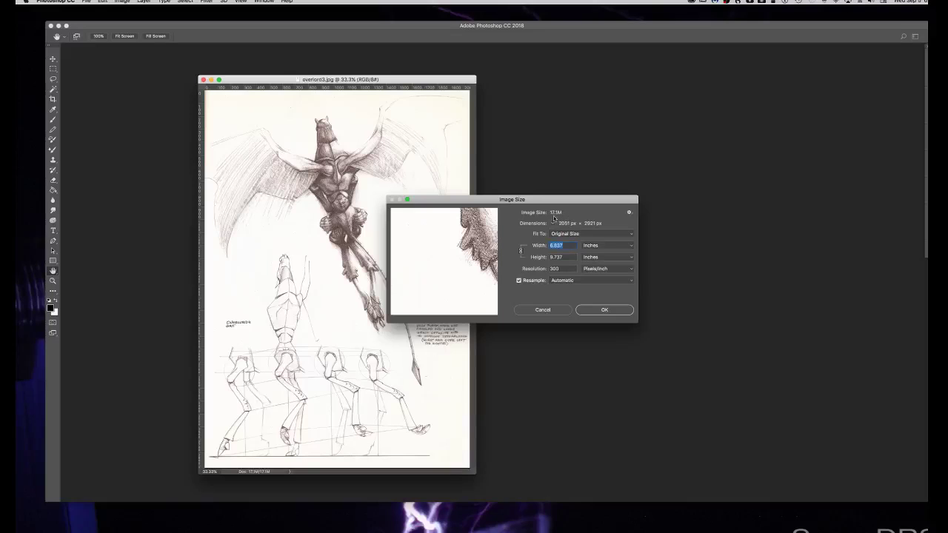
{"action": "left_click", "coordinate": [558, 310]}
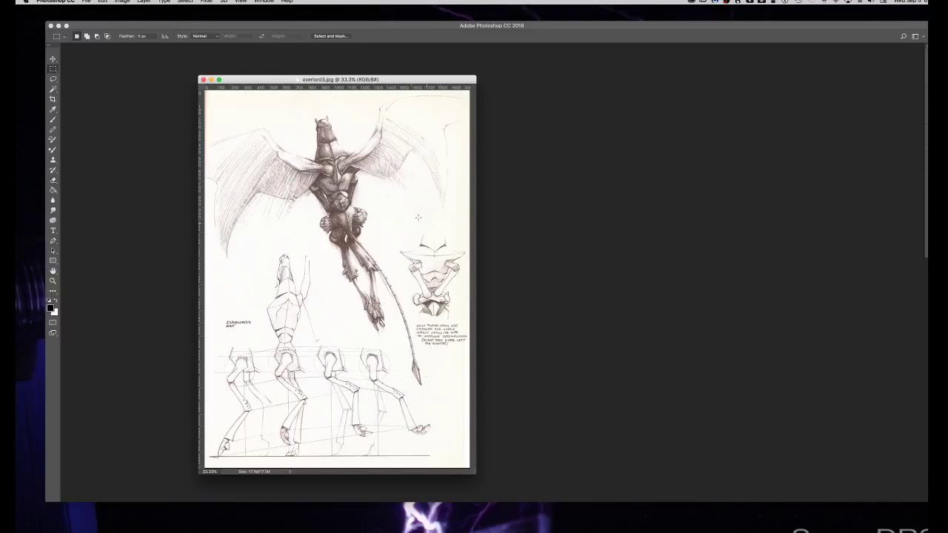
{"action": "left_click_drag", "start_coordinate": [281, 84], "coordinate": [241, 75]}
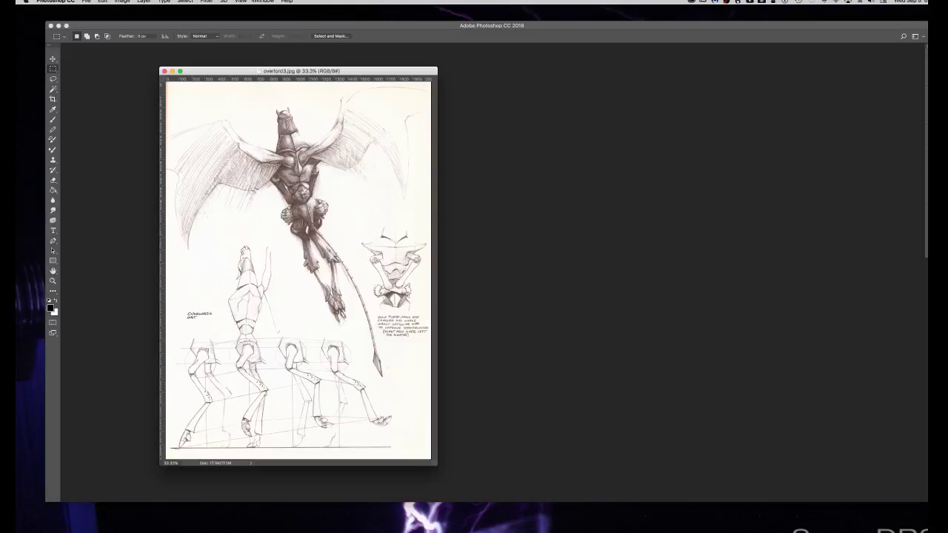
Switch the document ruler units to inches and back to pixels.
{"action": "left_click", "coordinate": [242, 2]}
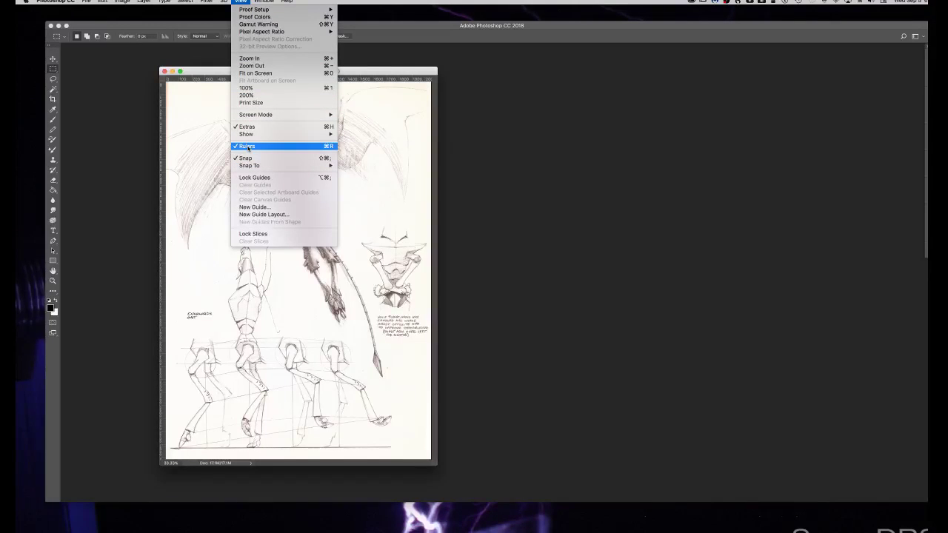
{"action": "left_click", "coordinate": [366, 74]}
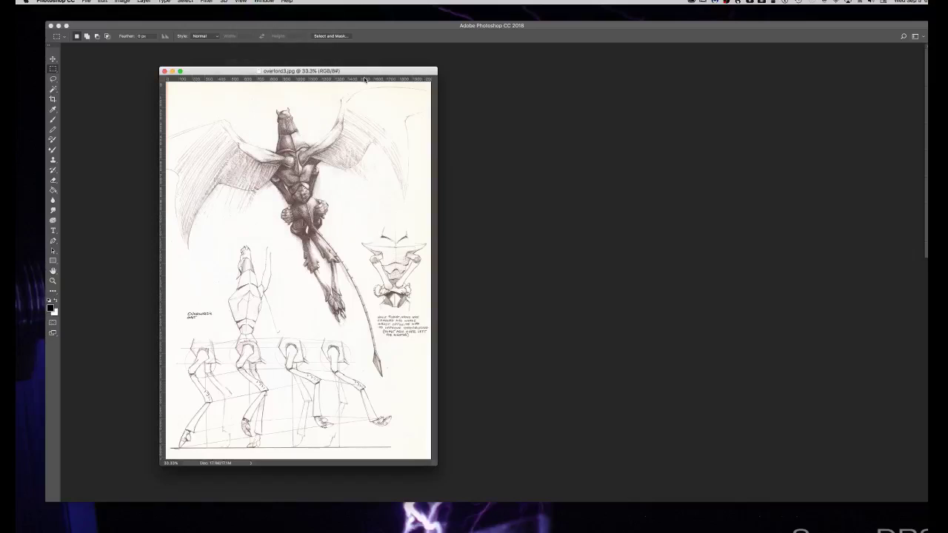
{"action": "right_click", "coordinate": [365, 80]}
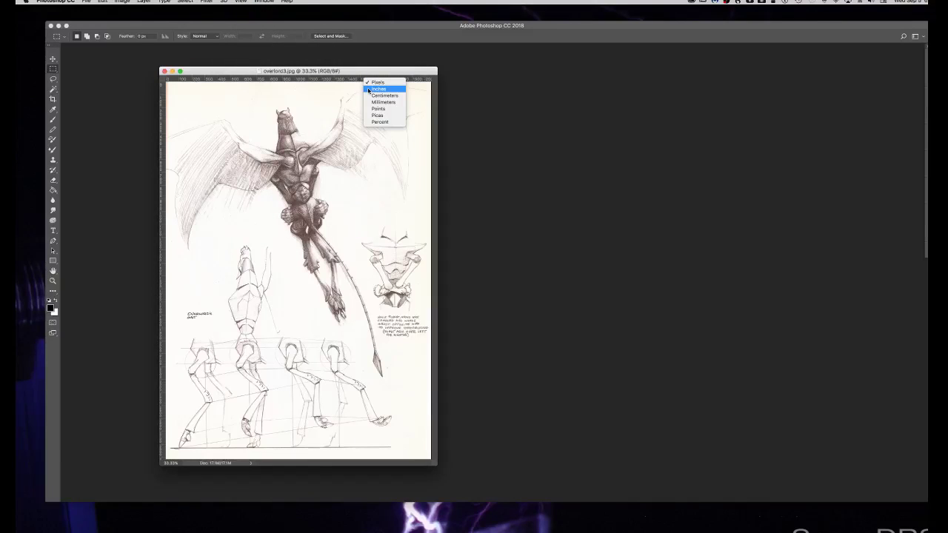
{"action": "left_click", "coordinate": [369, 90]}
{"action": "right_click", "coordinate": [370, 80]}
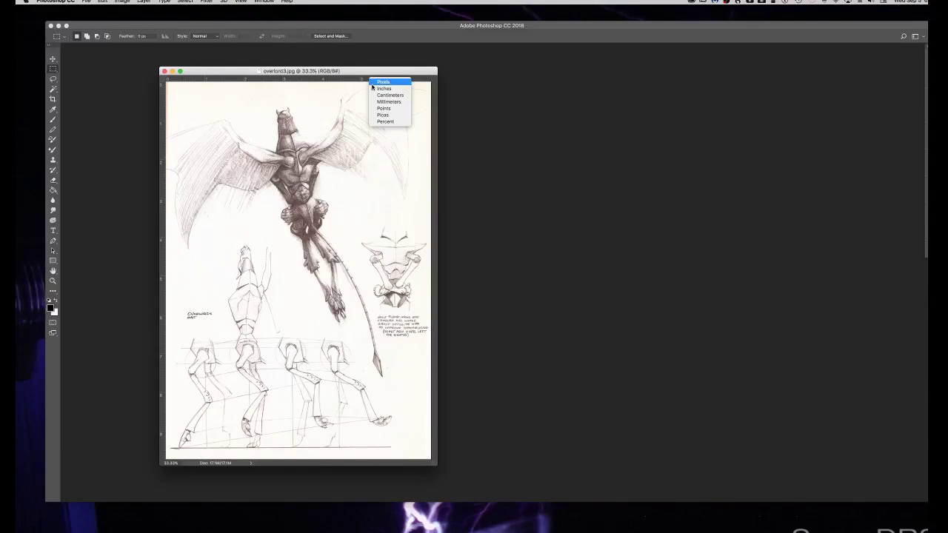
{"action": "left_click", "coordinate": [379, 82]}
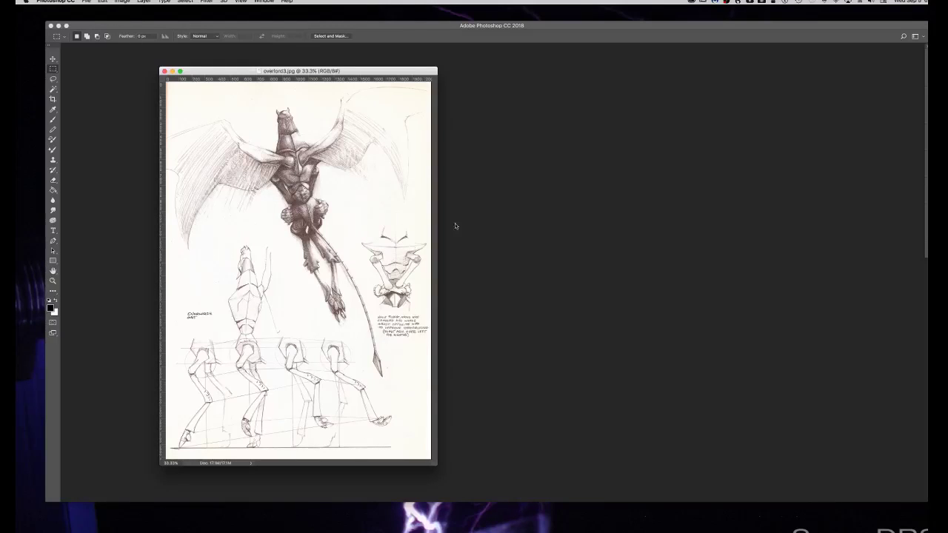
Examine the sketch's line detail at about 100% magnification and return to the whole-page view at 33.3%.
{"action": "left_click_drag", "start_coordinate": [246, 72], "coordinate": [190, 71]}
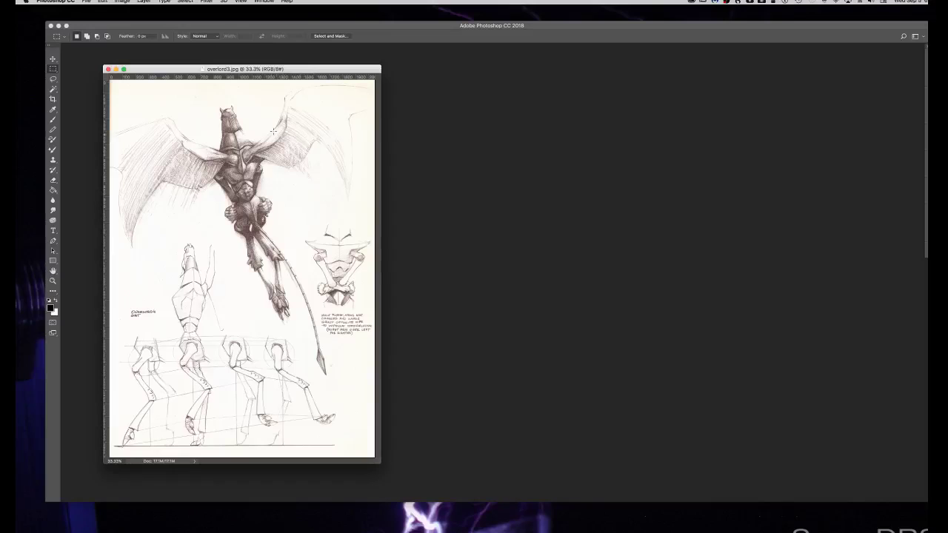
{"action": "key", "text": "super+equal"}
{"action": "key", "text": "super+equal"}
{"action": "key", "text": "super+equal"}
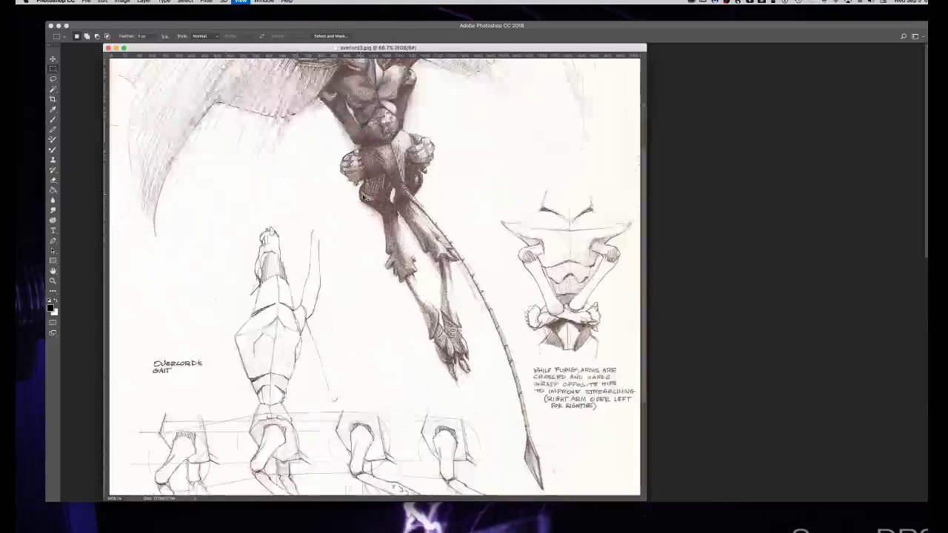
{"action": "scroll", "coordinate": [378, 199], "scroll_direction": "up", "scroll_amount": 5}
{"action": "scroll", "coordinate": [382, 196], "scroll_direction": "down", "scroll_amount": 5}
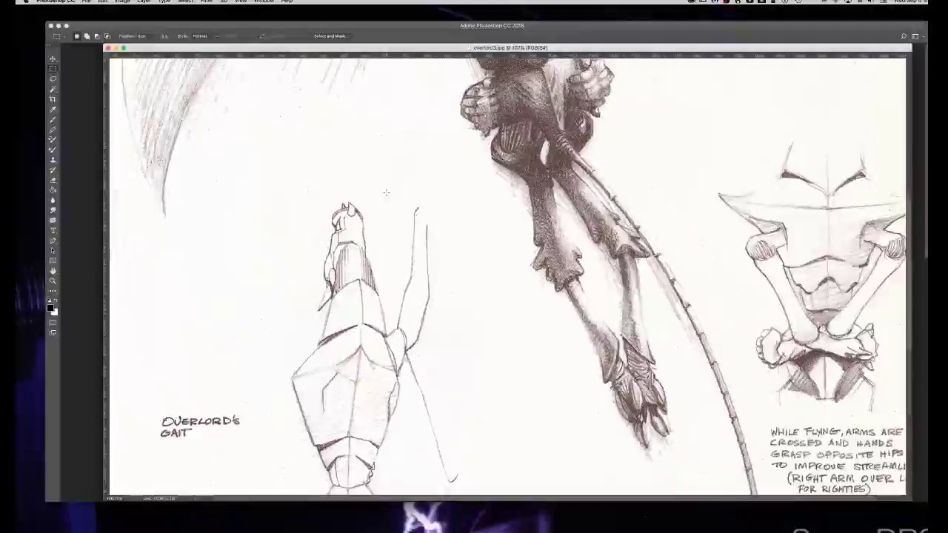
{"action": "scroll", "coordinate": [386, 192], "scroll_direction": "down", "scroll_amount": 8}
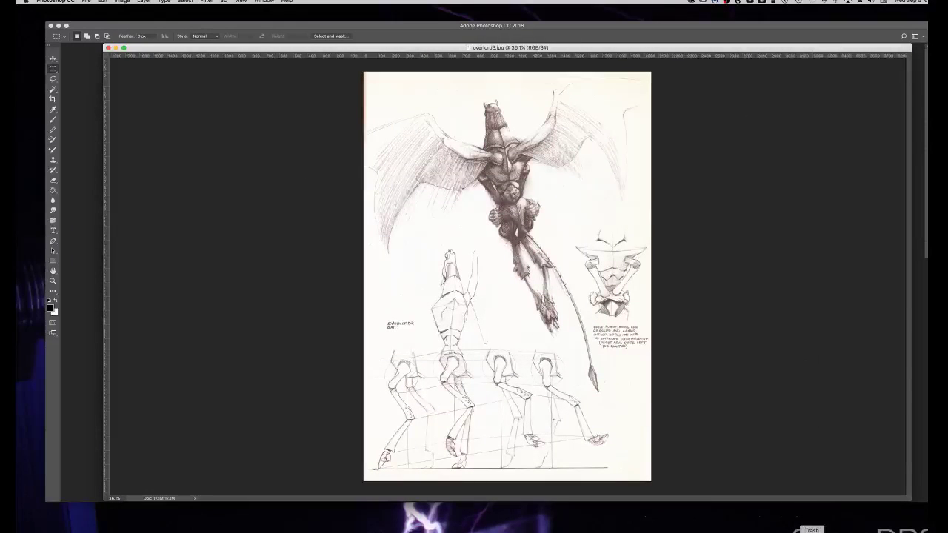
{"action": "left_click_drag", "start_coordinate": [918, 500], "coordinate": [798, 480]}
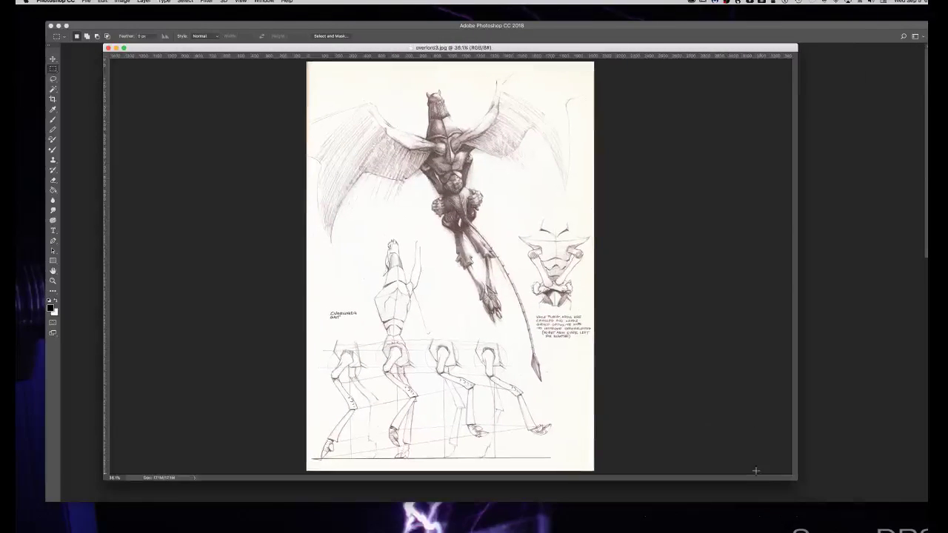
{"action": "key", "text": "super+minus"}
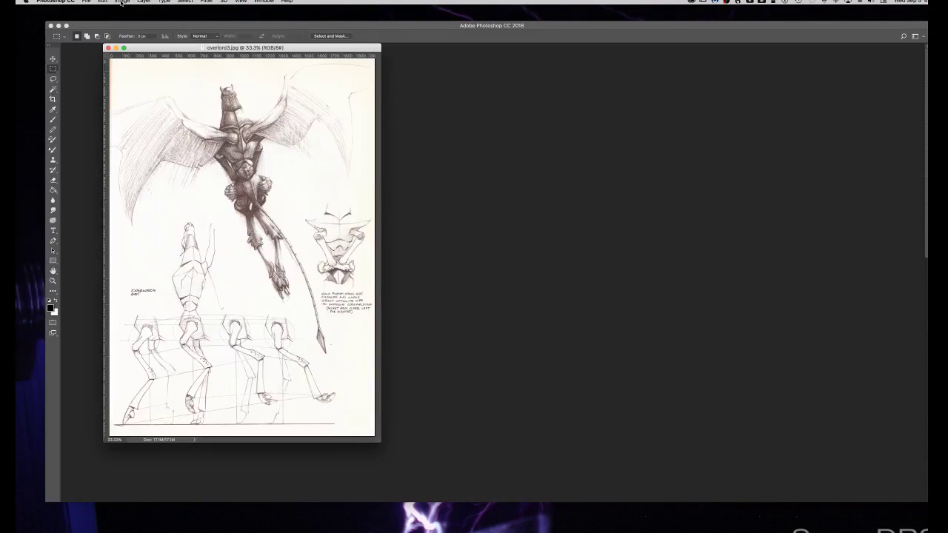
Resample the image to a resolution of 72 pixels/inch, with width and height expressed in pixels.
{"action": "left_click", "coordinate": [122, 1]}
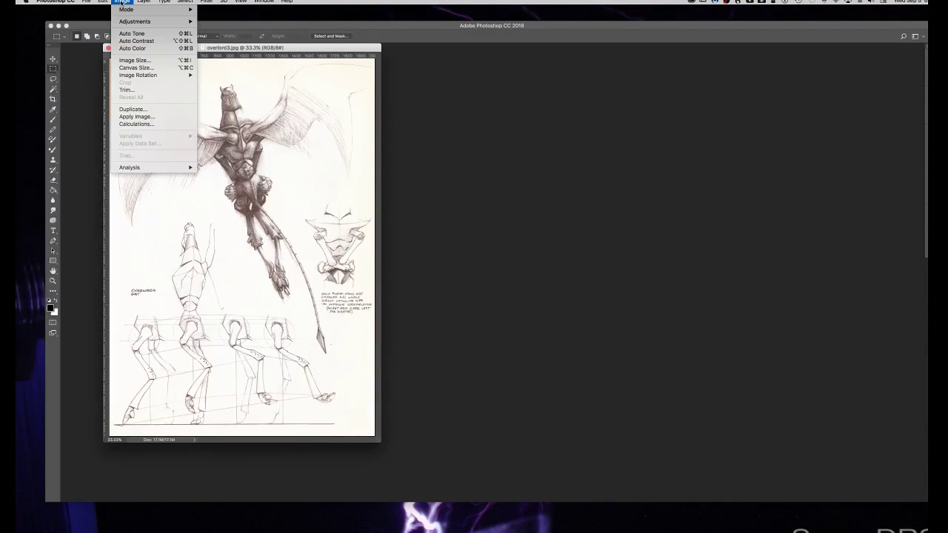
{"action": "left_click", "coordinate": [144, 63]}
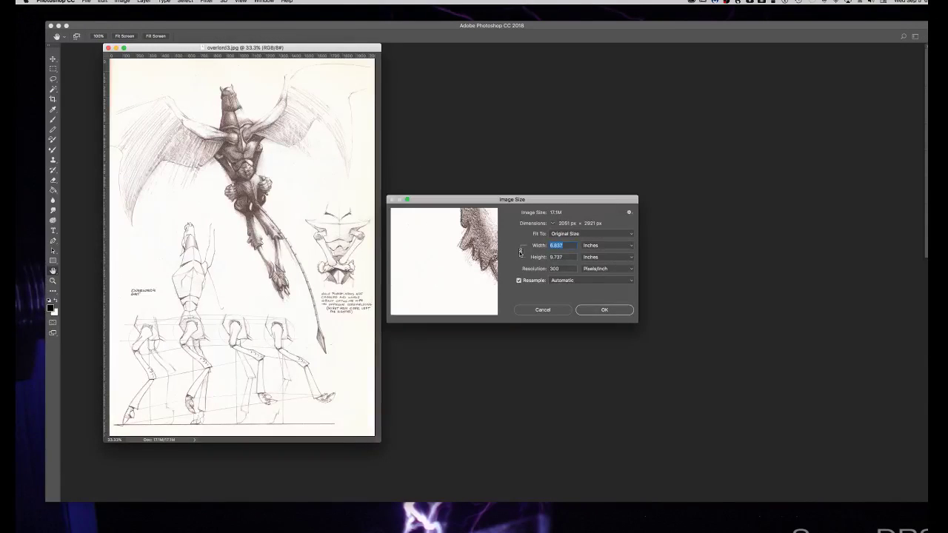
{"action": "key", "text": "Tab"}
{"action": "key", "text": "Tab"}
{"action": "type", "text": "72"}
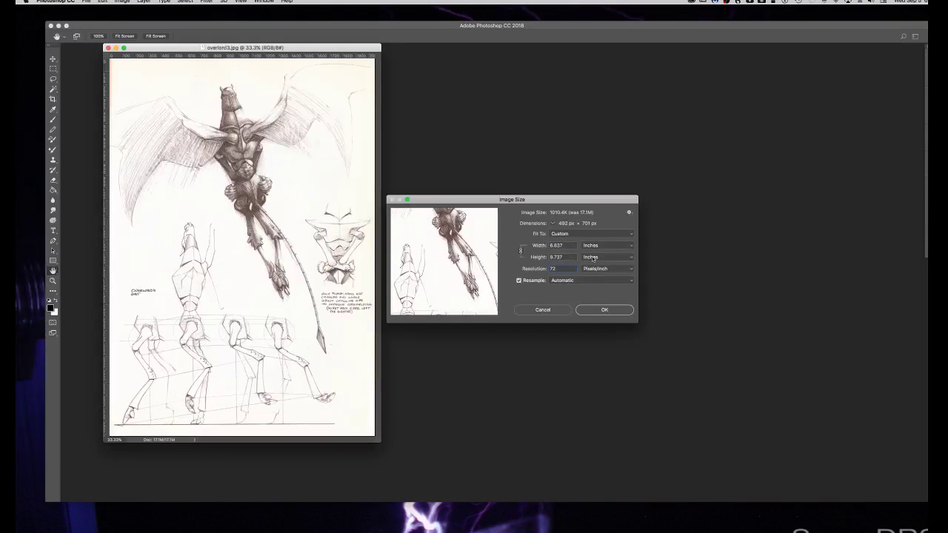
{"action": "left_click", "coordinate": [592, 258]}
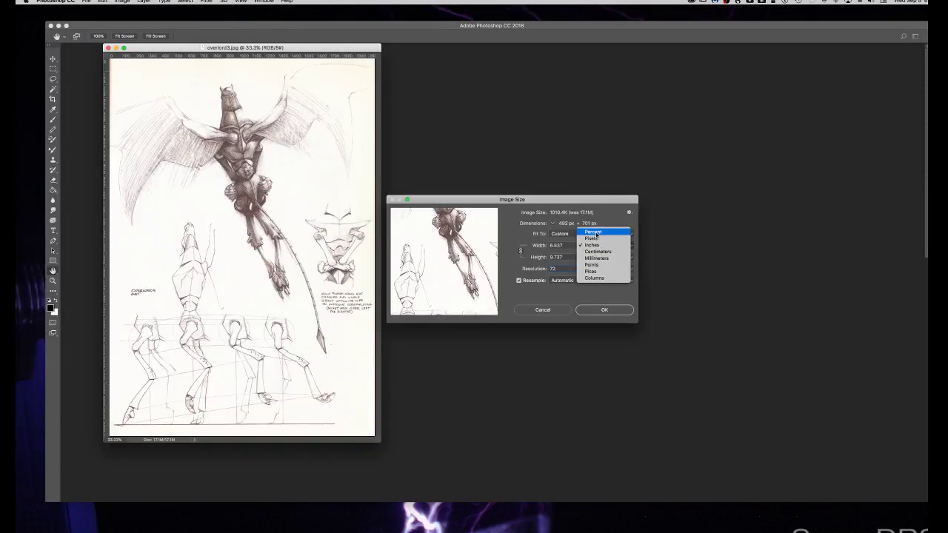
{"action": "left_click", "coordinate": [596, 239]}
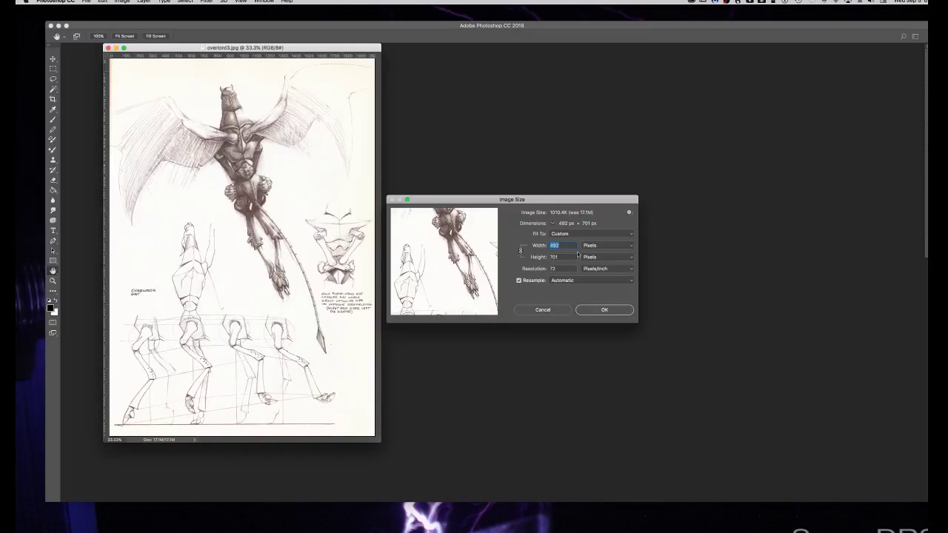
{"action": "mouse_move", "coordinate": [412, 285]}
{"action": "left_click", "coordinate": [620, 310]}
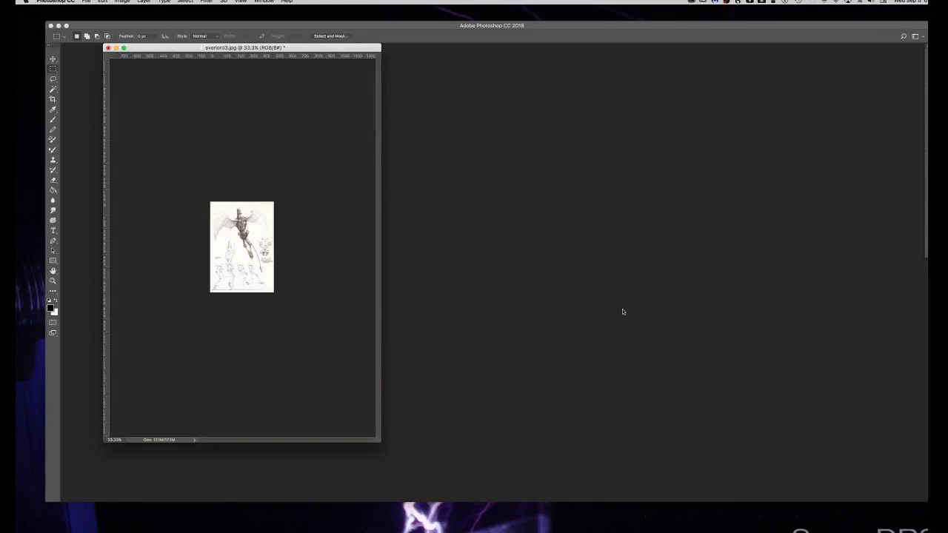
Inspect the downsized sketch at up to 200% magnification and return to 100%.
{"action": "left_click", "coordinate": [53, 281]}
{"action": "left_click", "coordinate": [232, 256]}
{"action": "left_click", "coordinate": [195, 163]}
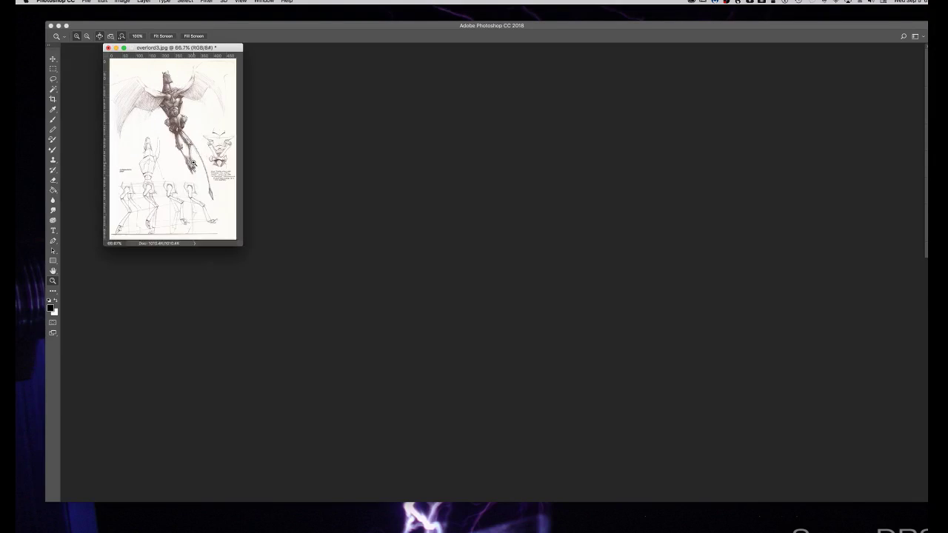
{"action": "left_click", "coordinate": [194, 163]}
{"action": "left_click", "coordinate": [252, 211]}
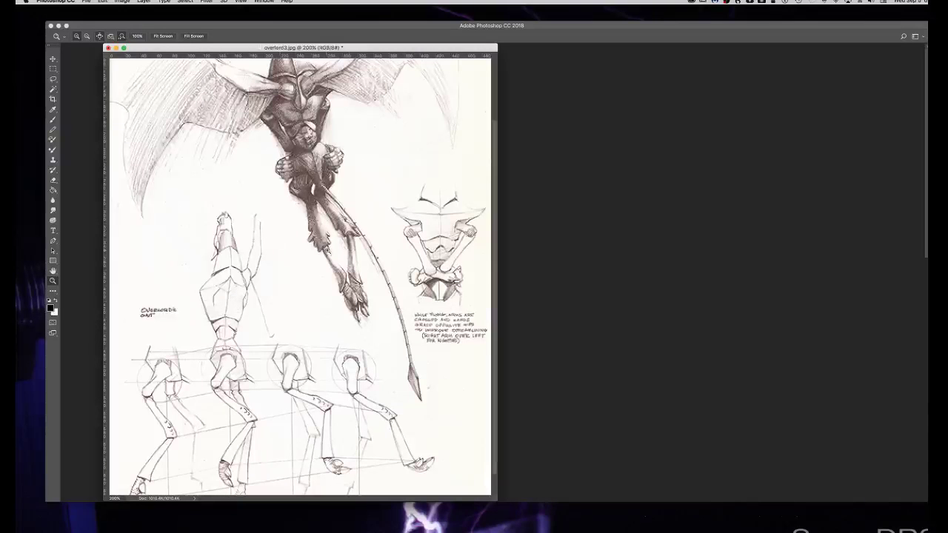
{"action": "left_click", "coordinate": [349, 260], "text": "alt"}
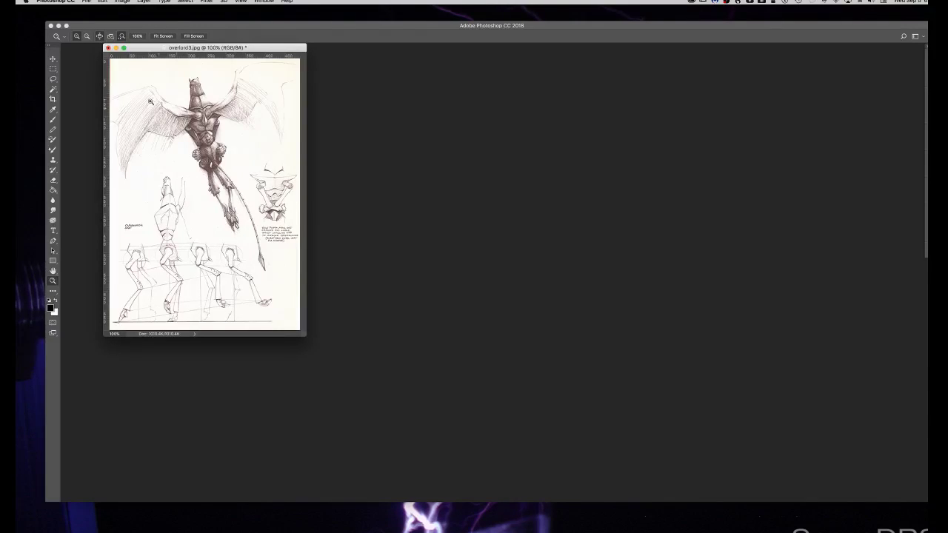
Apply a Hue/Saturation adjustment to the sketch with saturation at -100 and the lightness lowered slightly.
{"action": "left_click", "coordinate": [122, 2]}
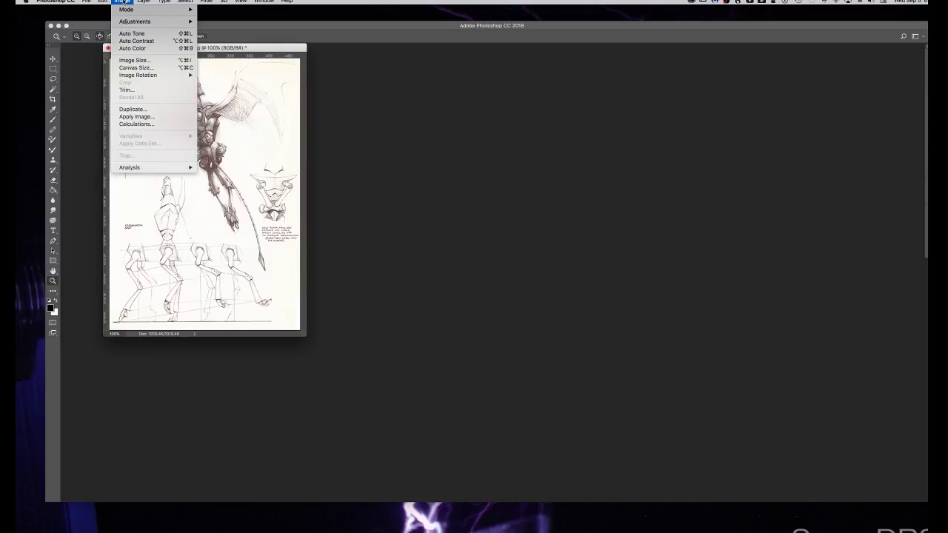
{"action": "mouse_move", "coordinate": [141, 21]}
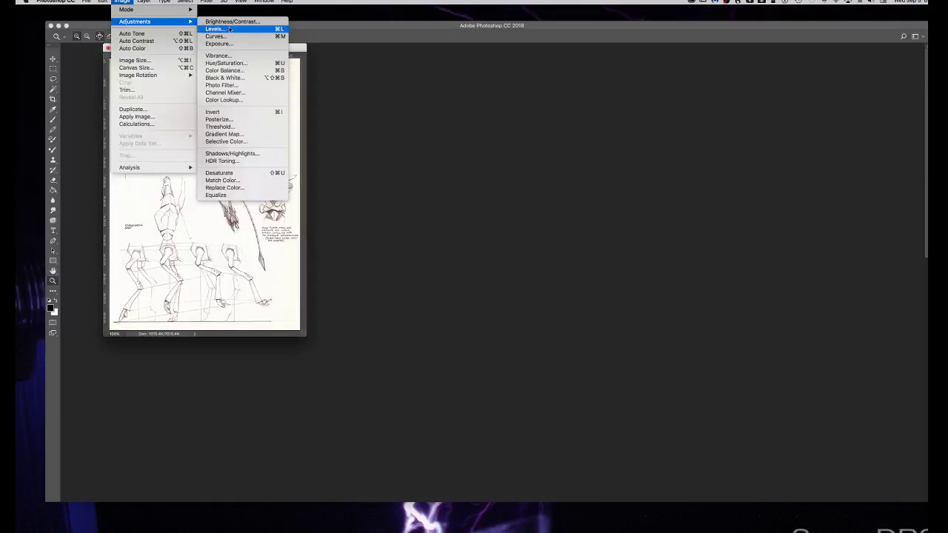
{"action": "left_click", "coordinate": [229, 64]}
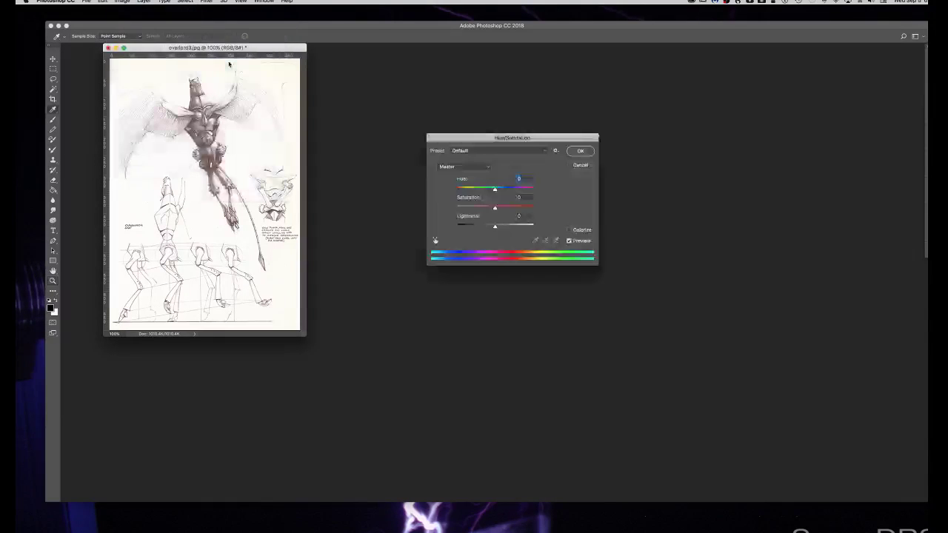
{"action": "left_click_drag", "start_coordinate": [496, 208], "coordinate": [449, 208]}
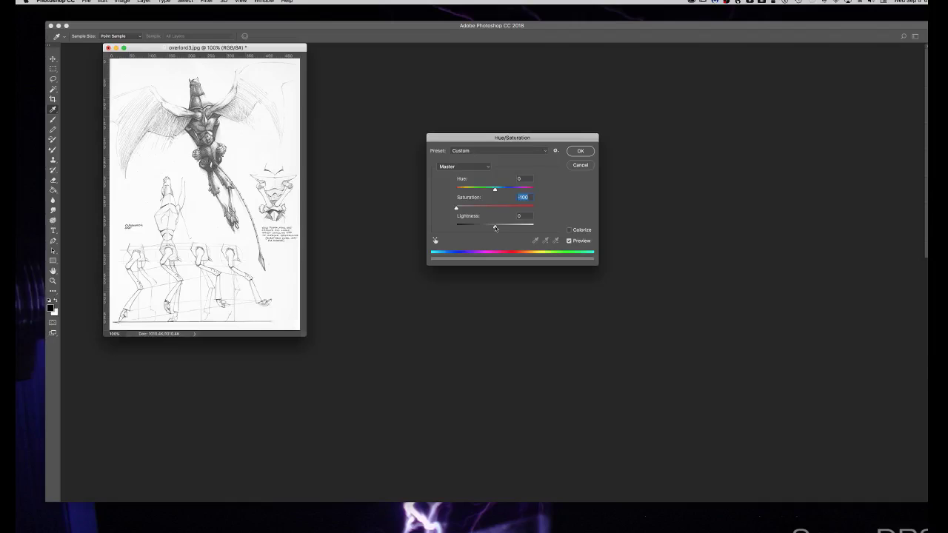
{"action": "left_click_drag", "start_coordinate": [495, 228], "coordinate": [492, 227]}
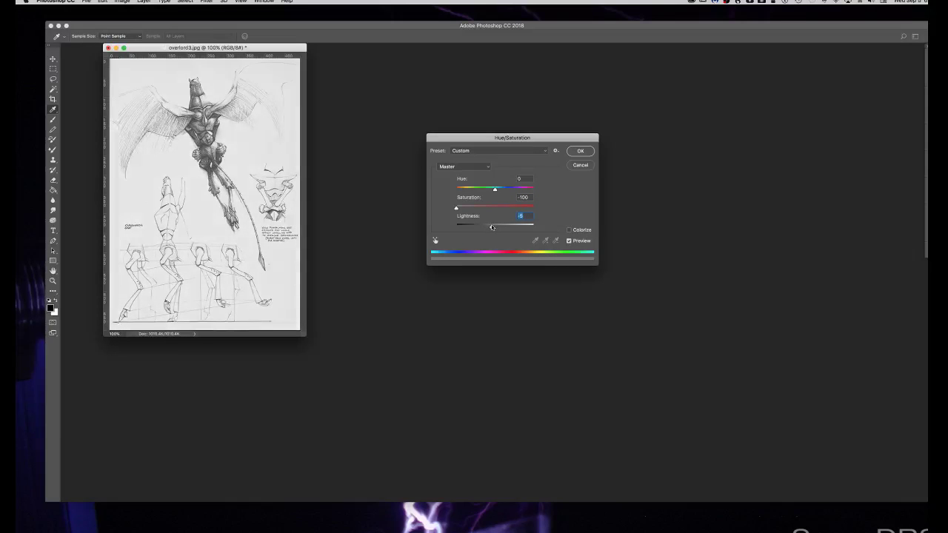
{"action": "left_click", "coordinate": [580, 151]}
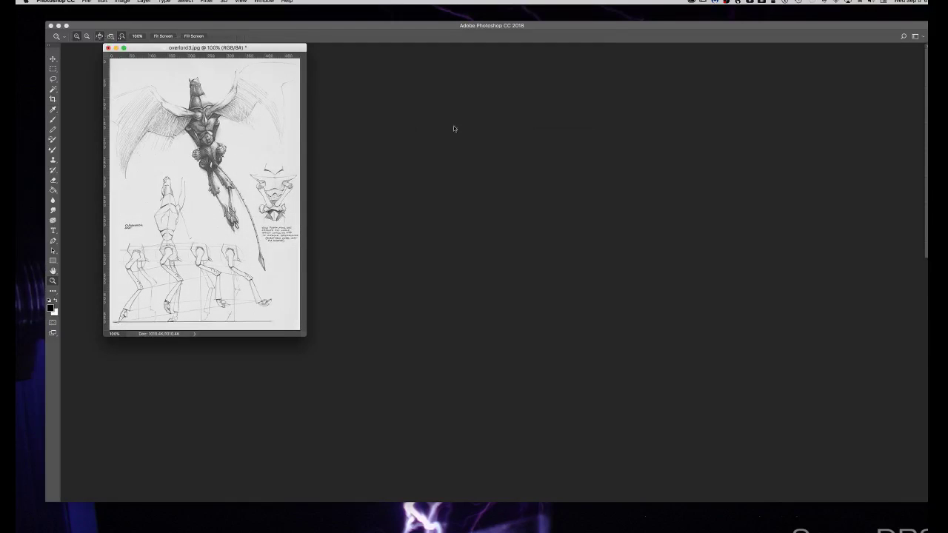
Apply a Levels adjustment to the sketch with input levels of 62 for shadows, 1.19 for midtones and 237 for highlights.
{"action": "left_click", "coordinate": [123, 2]}
{"action": "mouse_move", "coordinate": [125, 10]}
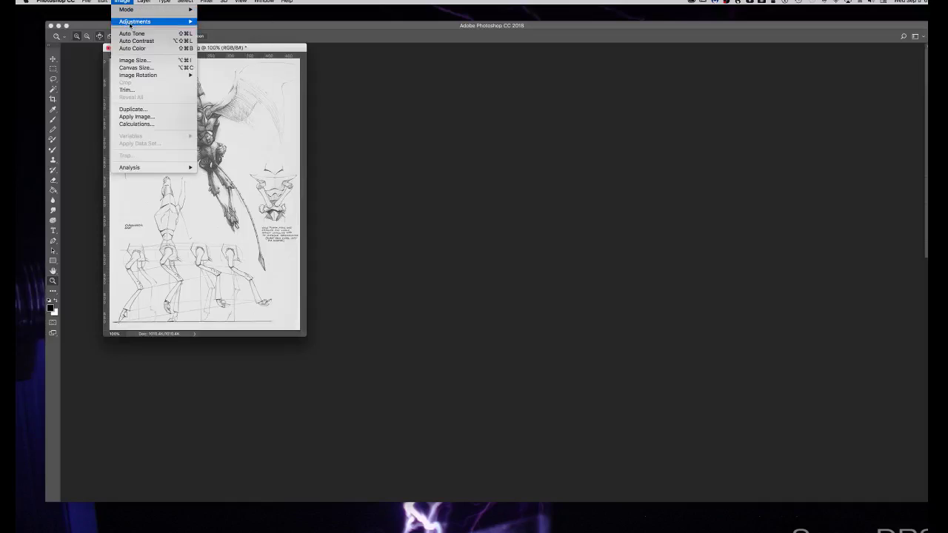
{"action": "mouse_move", "coordinate": [178, 22]}
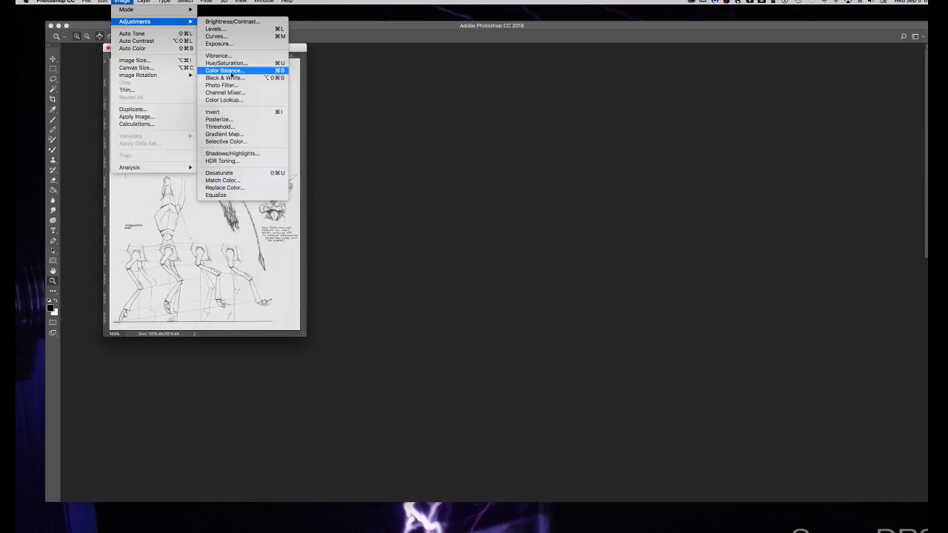
{"action": "left_click", "coordinate": [216, 29]}
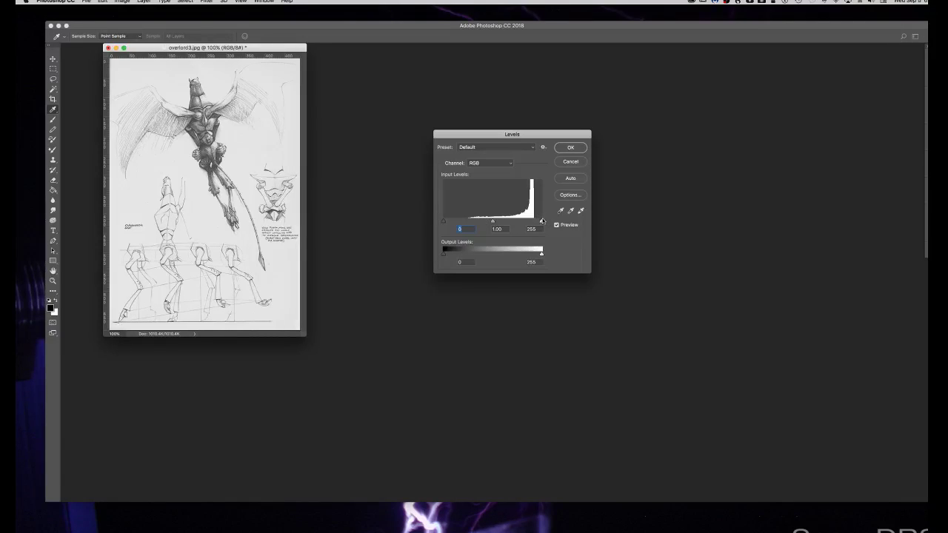
{"action": "left_click_drag", "start_coordinate": [542, 222], "coordinate": [535, 222]}
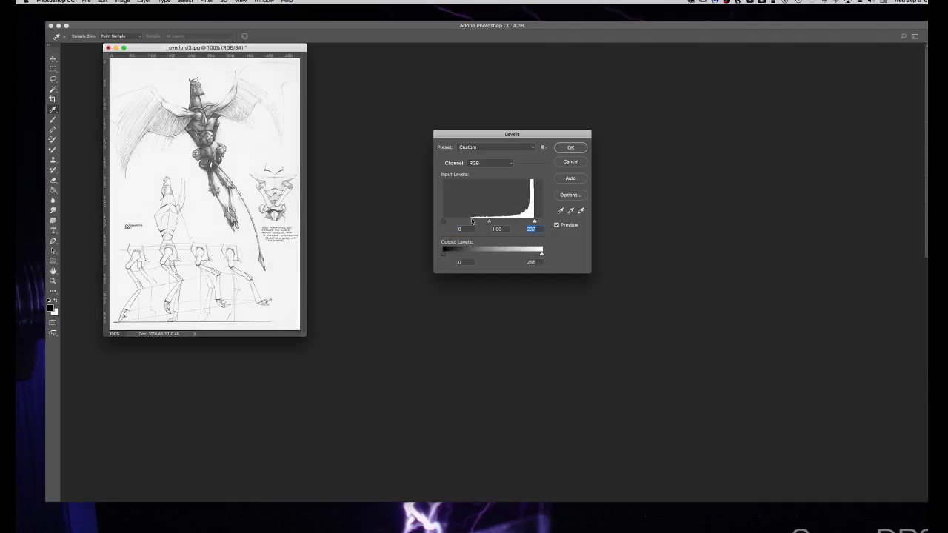
{"action": "left_click_drag", "start_coordinate": [446, 223], "coordinate": [468, 222]}
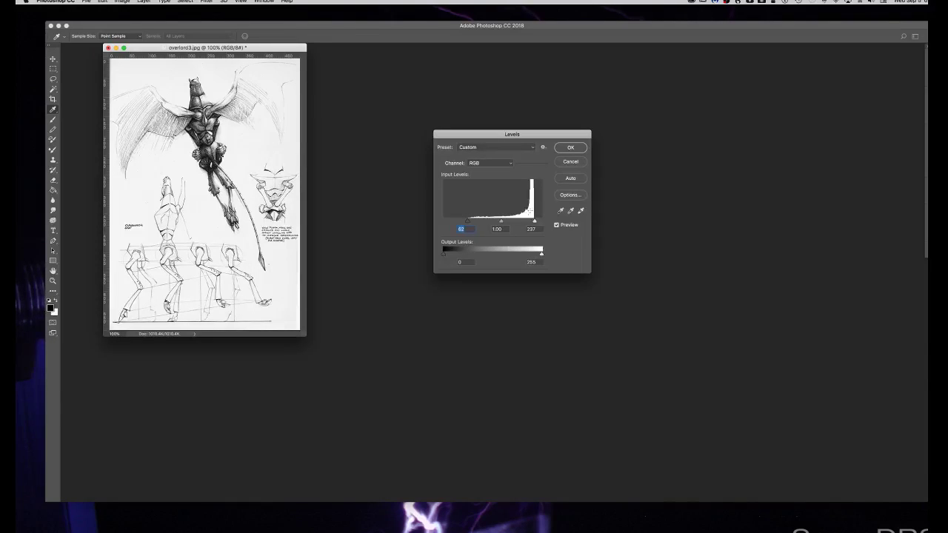
{"action": "mouse_move", "coordinate": [502, 224]}
{"action": "left_mouse_down"}
{"action": "mouse_move", "coordinate": [513, 223]}
{"action": "mouse_move", "coordinate": [497, 220]}
{"action": "left_mouse_up"}
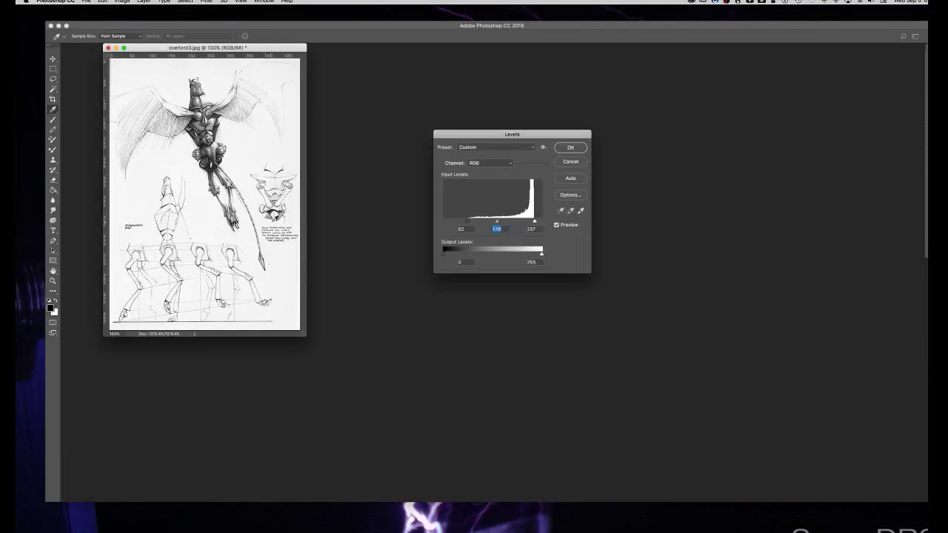
{"action": "left_click", "coordinate": [563, 147]}
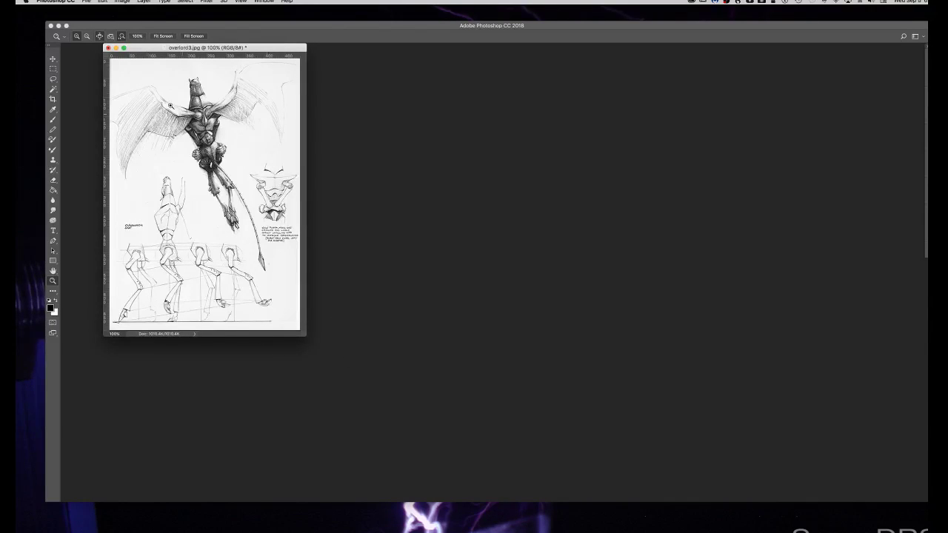
Save the sketch as a new JPEG named sample.jpg at Maximum quality 12 with the Baseline ("Standard") format.
{"action": "left_click", "coordinate": [87, 2]}
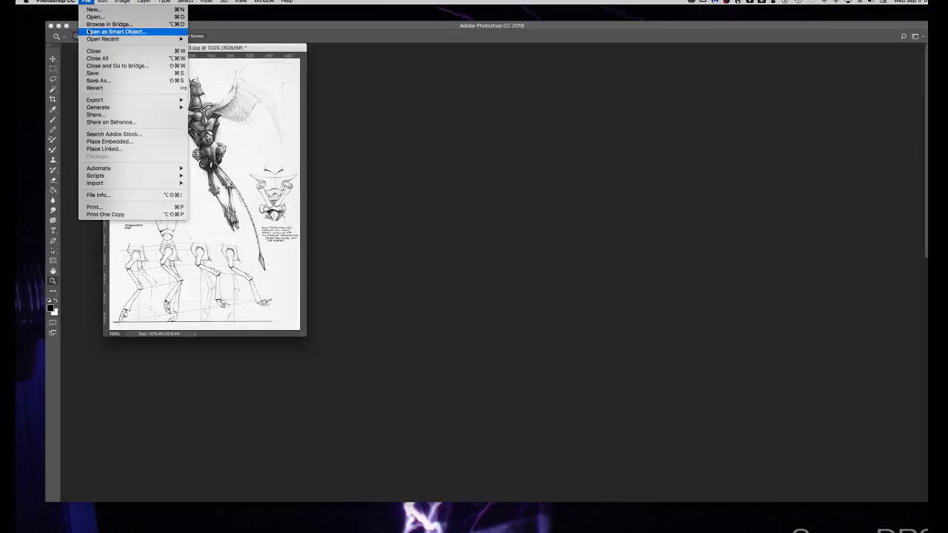
{"action": "left_click", "coordinate": [97, 81]}
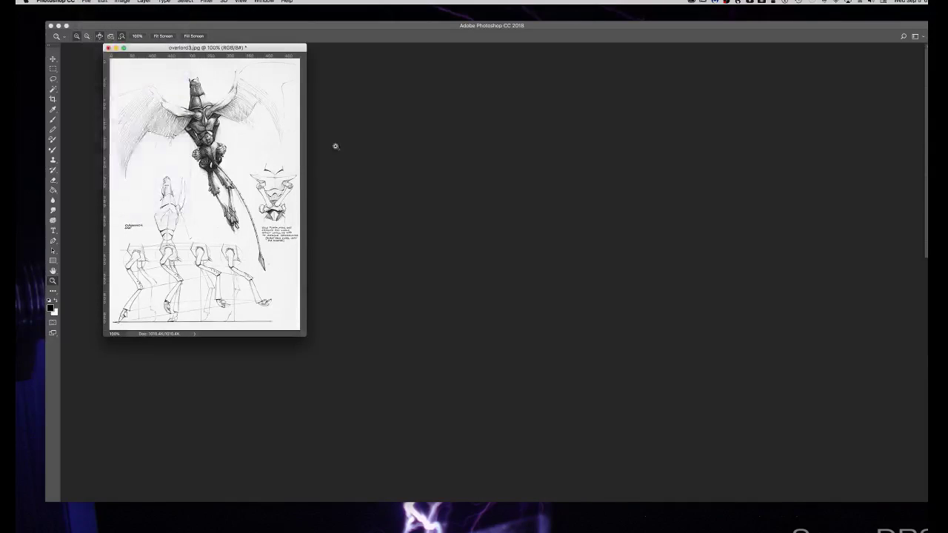
{"action": "type", "text": "samp"}
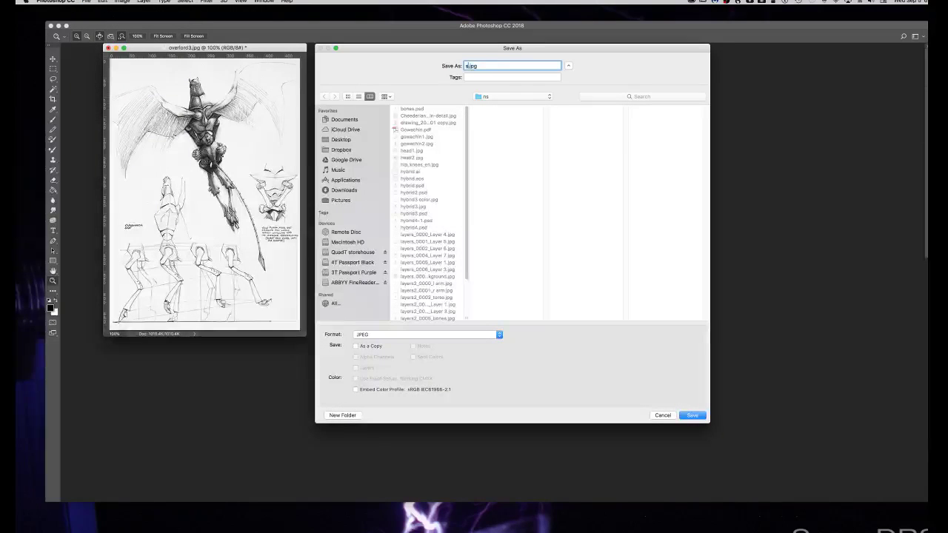
{"action": "type", "text": "le"}
{"action": "key", "text": "Return"}
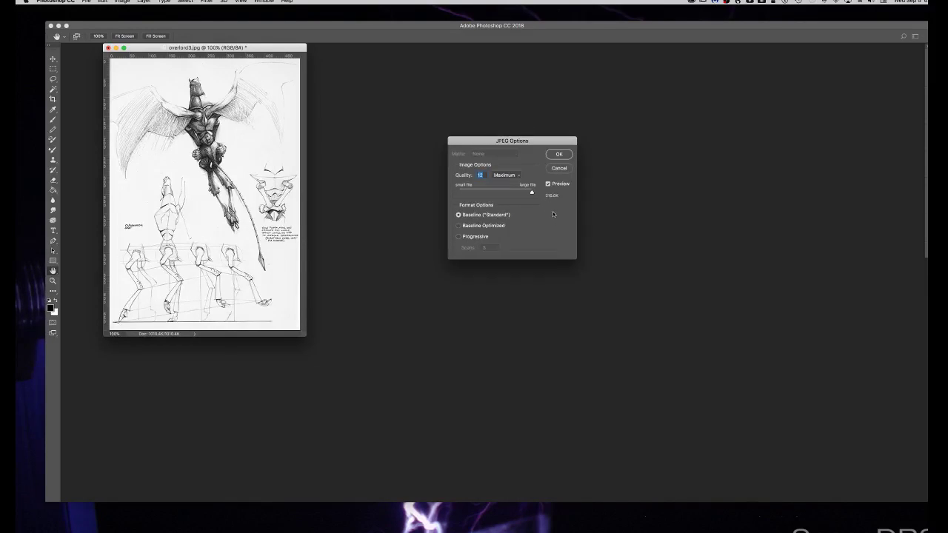
{"action": "left_click", "coordinate": [565, 156]}
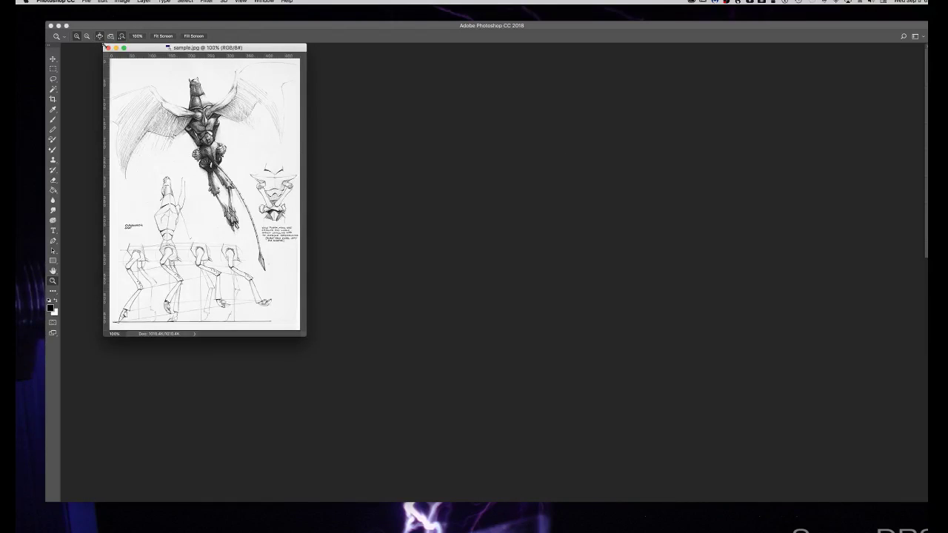